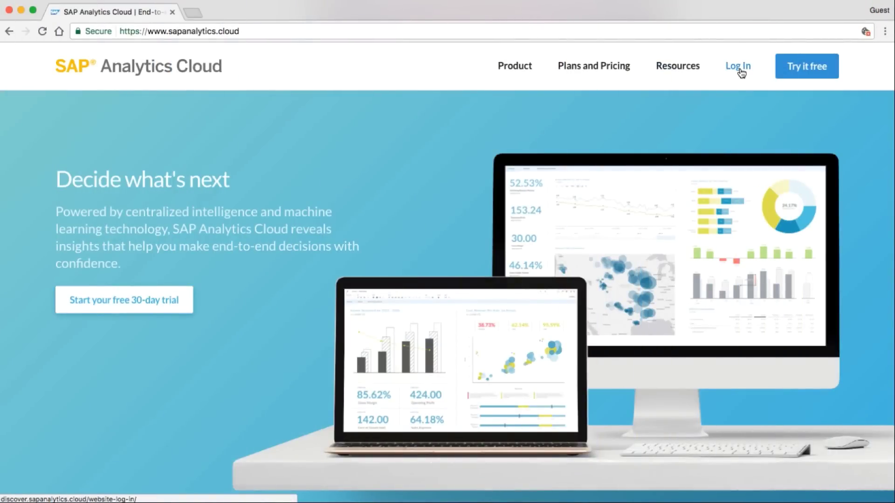
# Step: Sign in with a trial account using the account e-mail and password, with Remember me checked
pyautogui.click(740, 67)
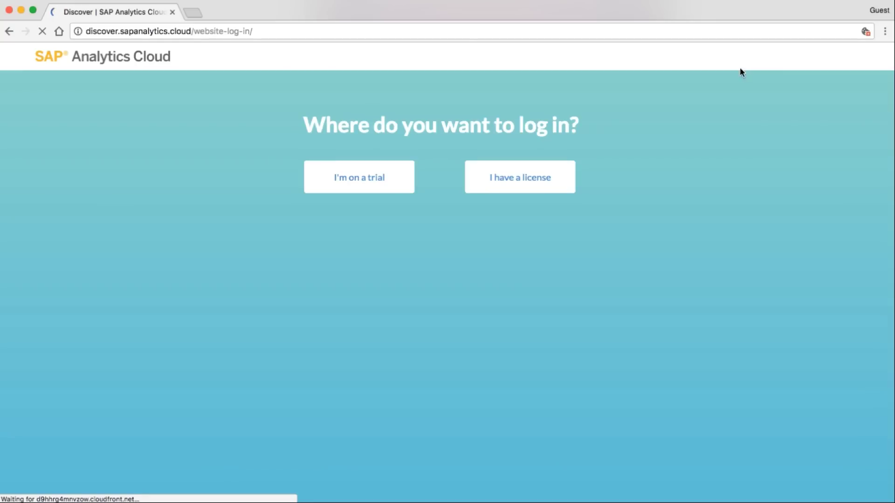
pyautogui.click(367, 169)
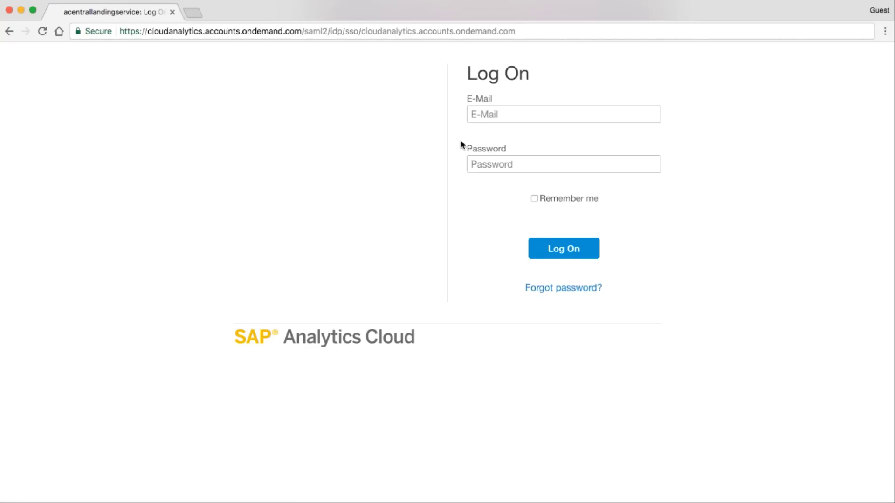
pyautogui.click(495, 112)
pyautogui.write('yournam')
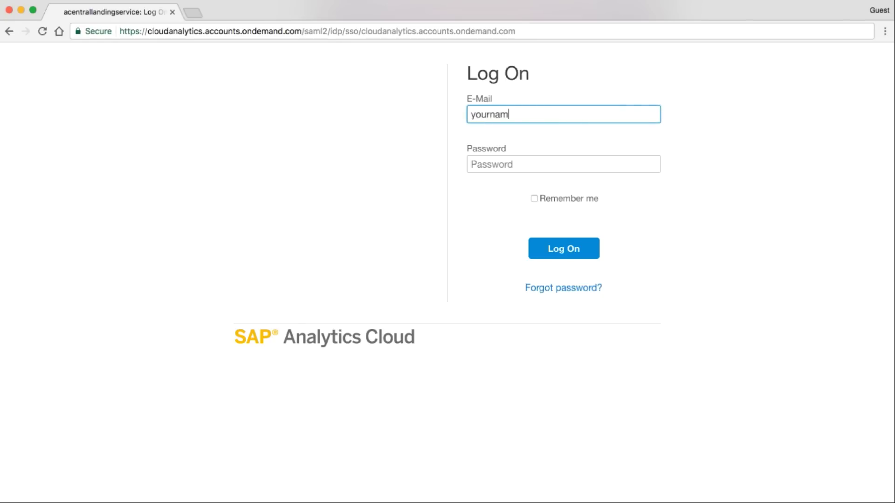
pyautogui.write('e@company.com')
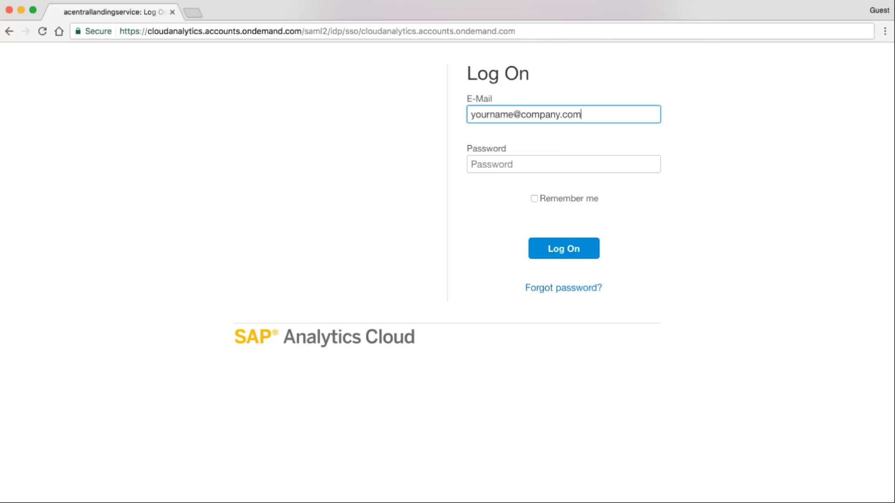
pyautogui.press('Tab')
pyautogui.write('password1')
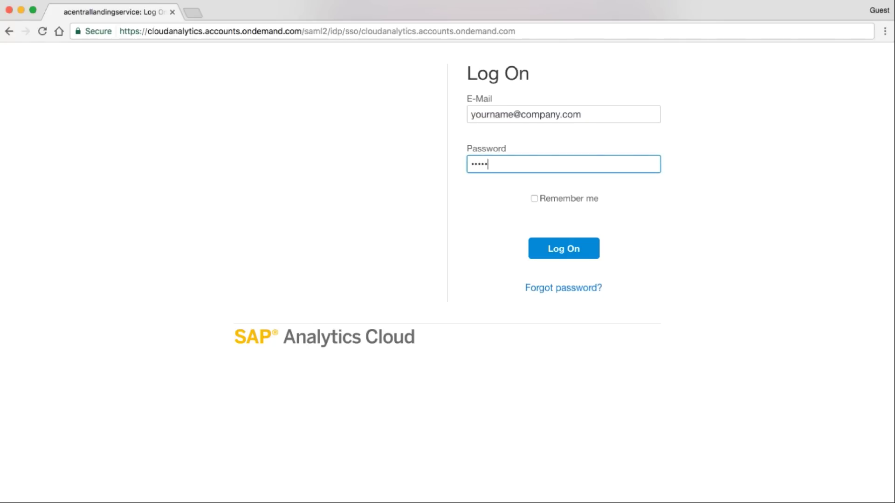
pyautogui.click(534, 199)
pyautogui.click(591, 248)
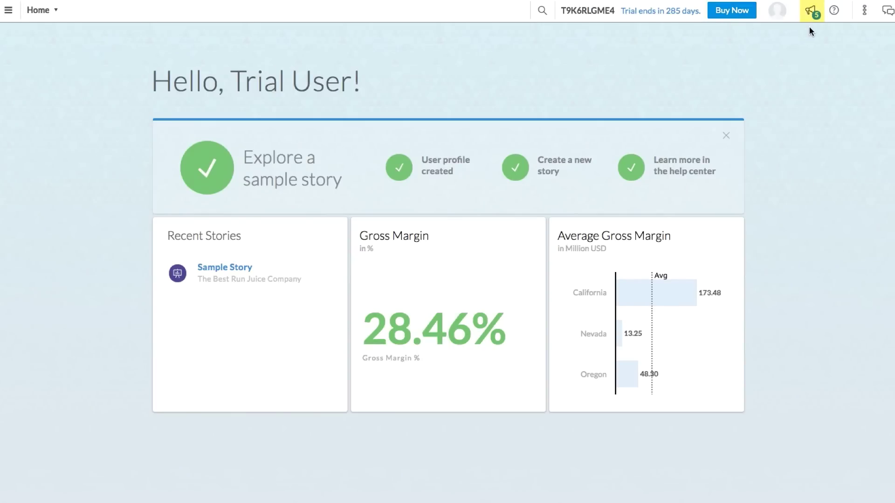
# Step: Show the Help panel, then the Today calendar panel and the Discussions panel on the Home page
pyautogui.click(835, 12)
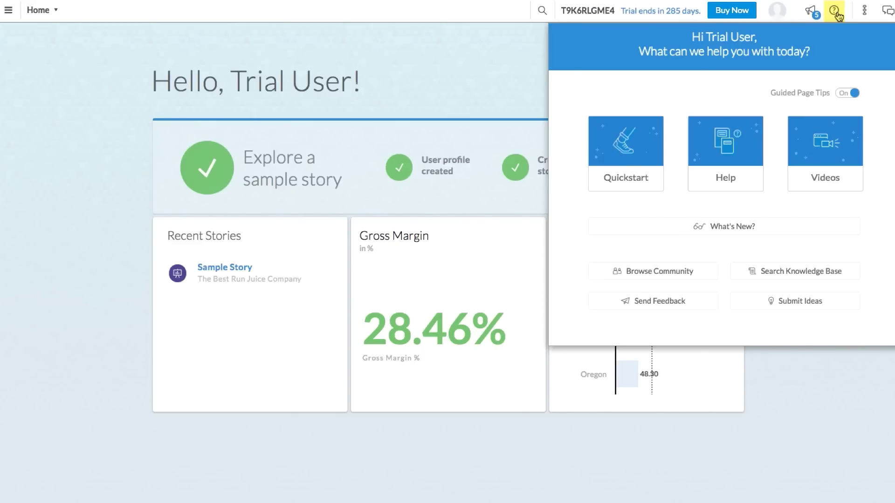
pyautogui.click(864, 12)
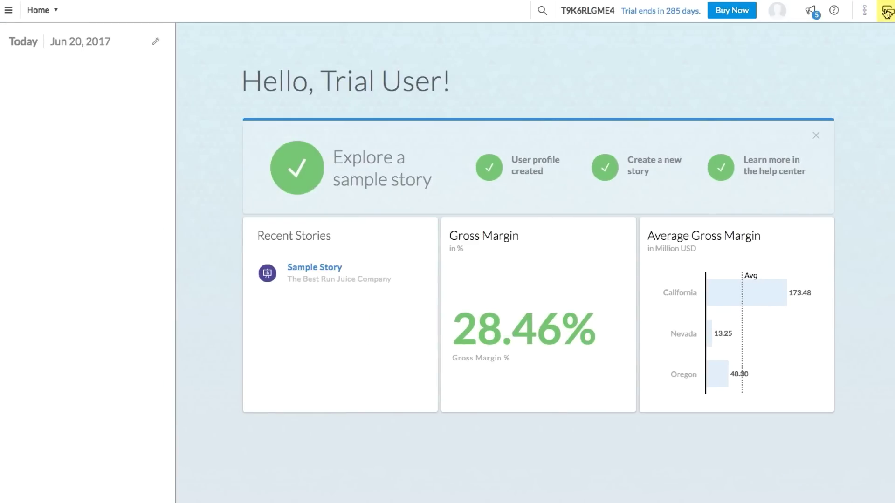
pyautogui.click(887, 11)
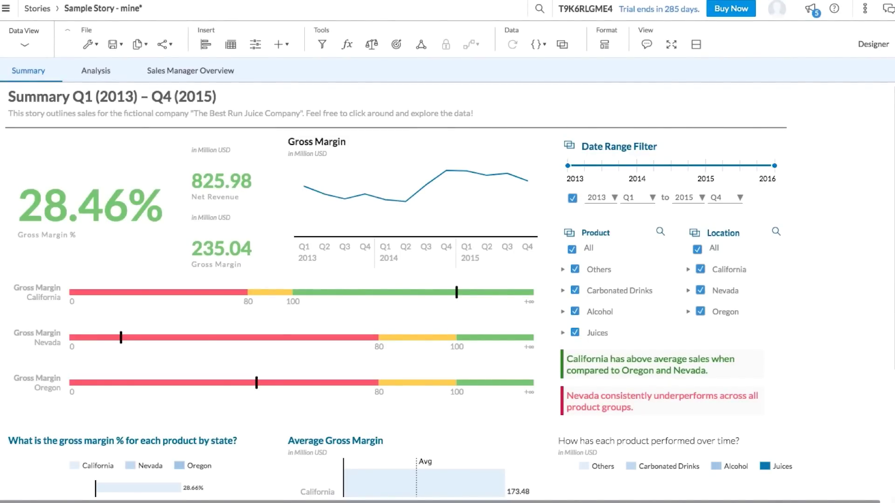
# Step: Scroll through the Sample Story's Summary, then view its Analysis and Sales Manager Overview pages
pyautogui.scroll(-5, 892, 222)
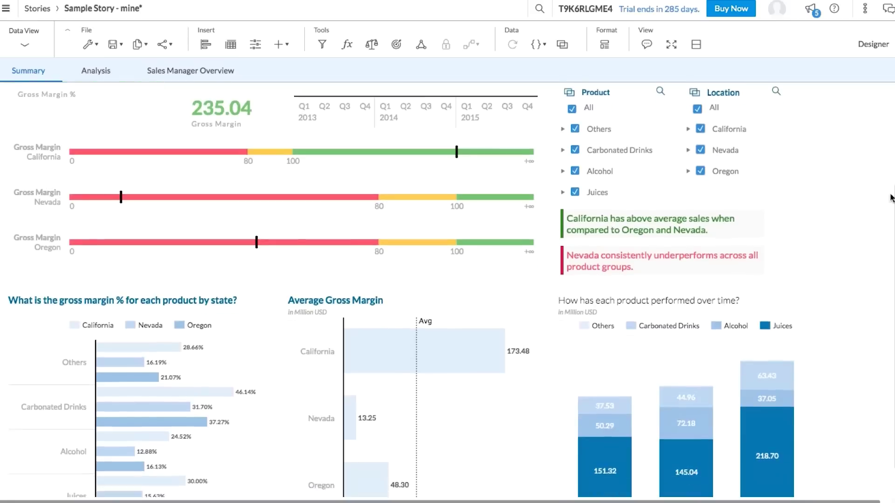
pyautogui.moveTo(892, 222); pyautogui.dragTo(892, 89)
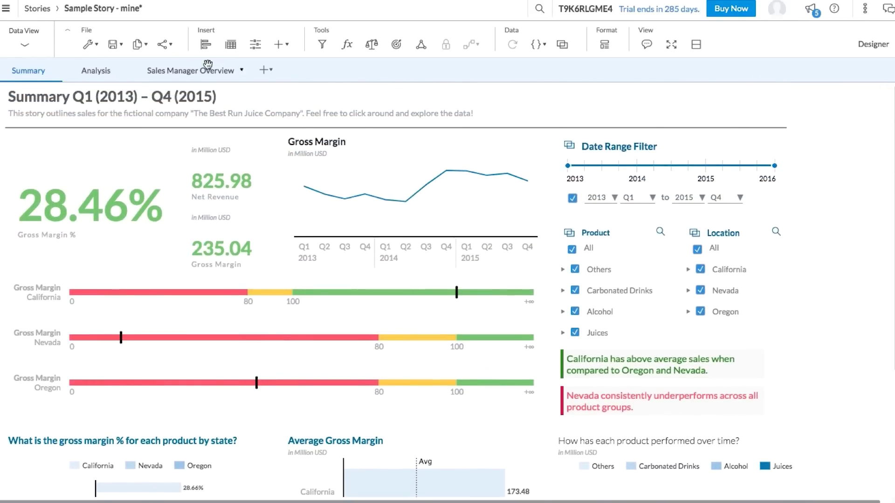
pyautogui.click(89, 71)
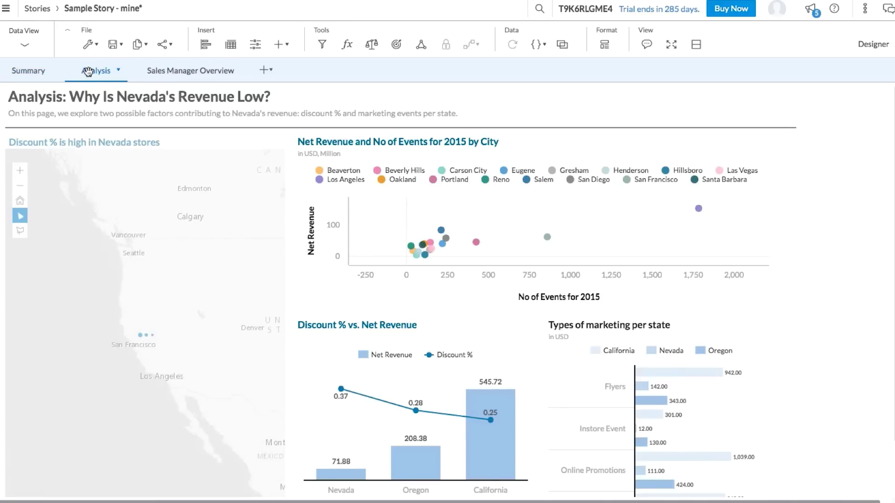
pyautogui.click(161, 69)
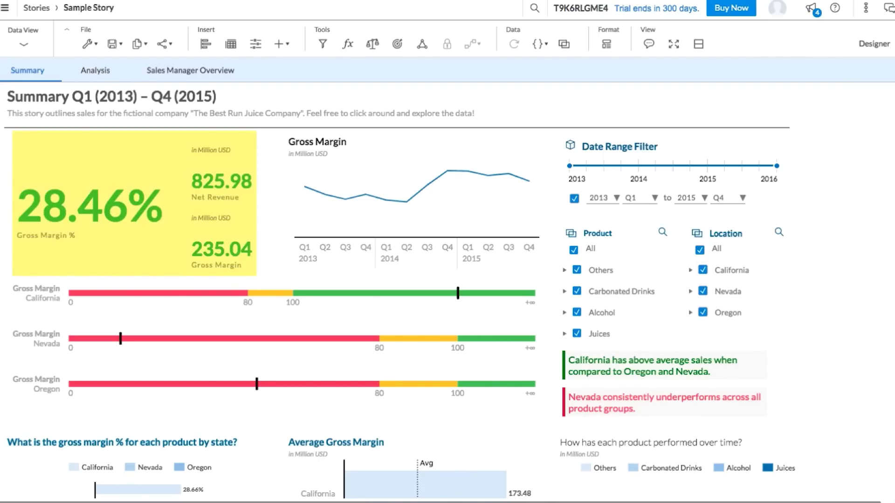
pyautogui.scroll(-3, 863, 91)
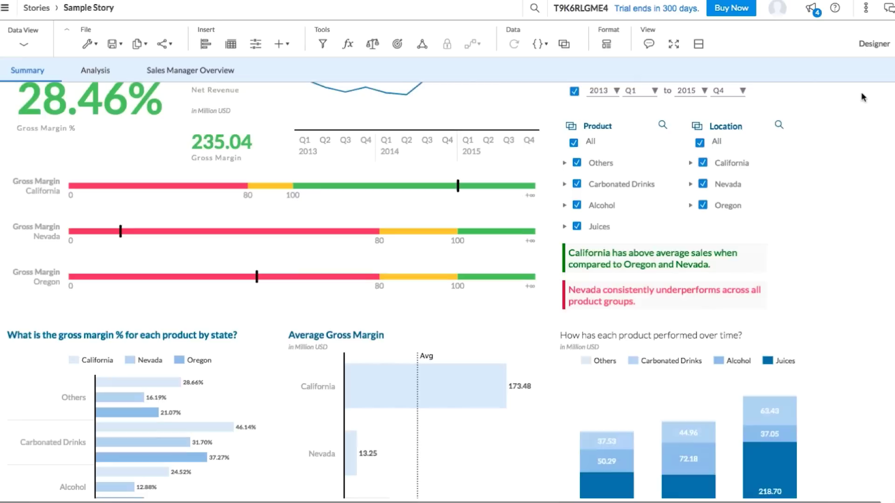
pyautogui.scroll(-2, 861, 97)
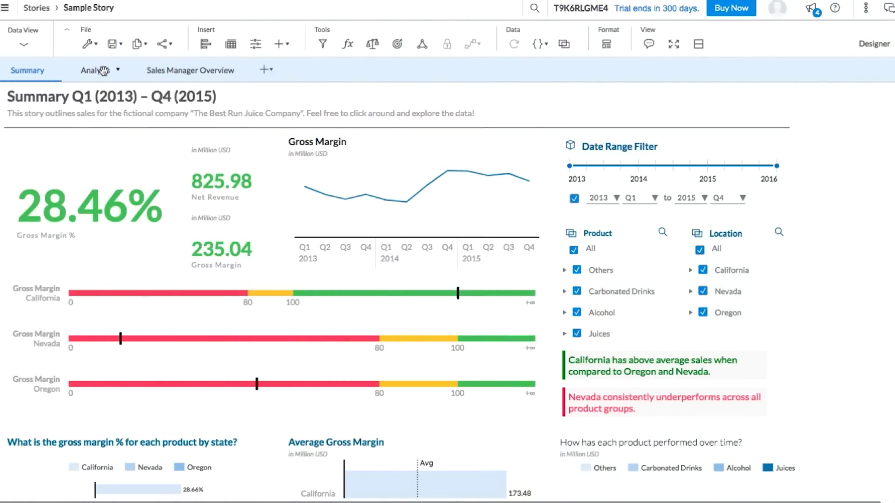
# Step: On the Analysis page, zoom the store map in one level and pan toward Carson City and Las Vegas
pyautogui.click(104, 70)
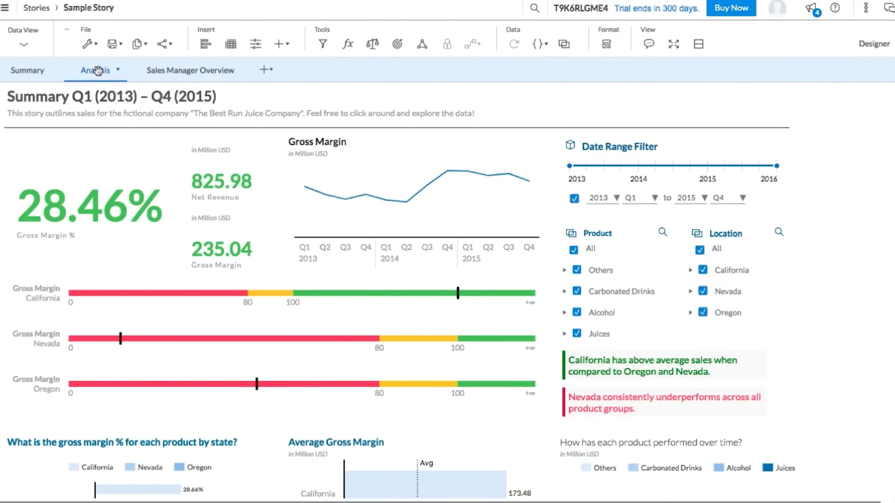
pyautogui.scroll(-3, 888, 150)
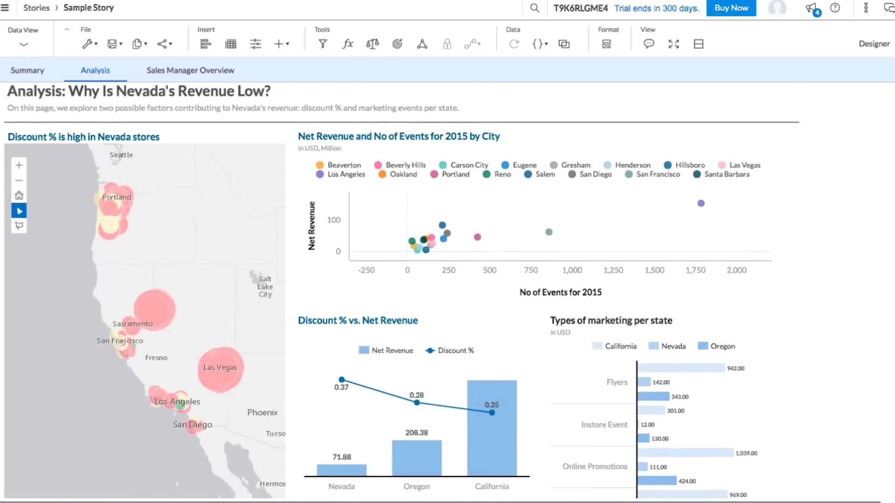
pyautogui.scroll(1, 888, 200)
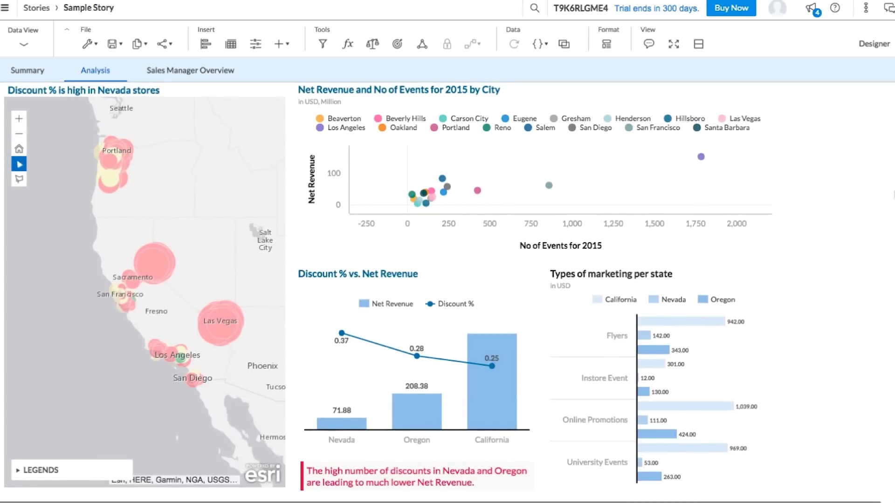
pyautogui.click(19, 120)
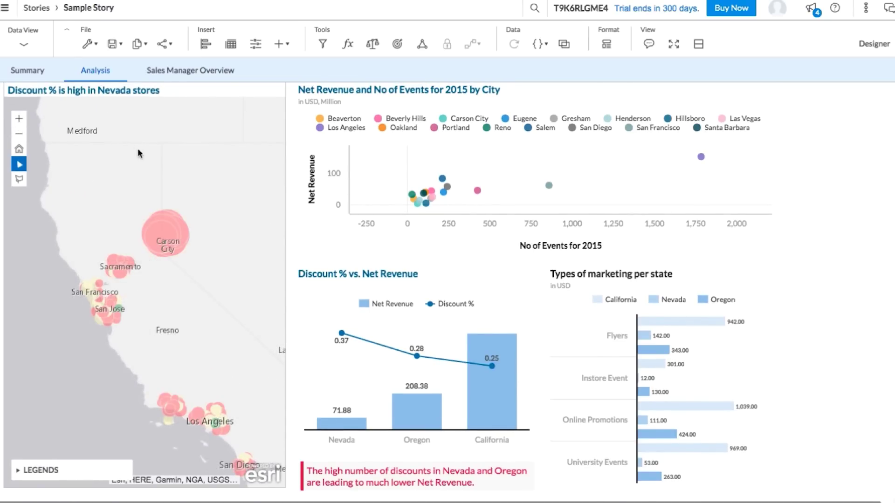
pyautogui.moveTo(139, 154); pyautogui.dragTo(111, 124)
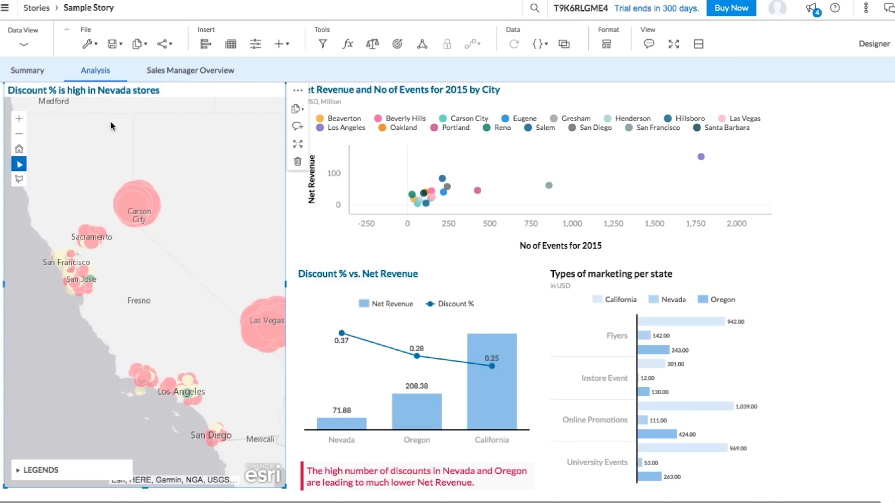
# Step: Drill the Discount % vs. Net Revenue chart into Nevada, showing Carson City, Henderson, Las Vegas and Reno
pyautogui.click(319, 312)
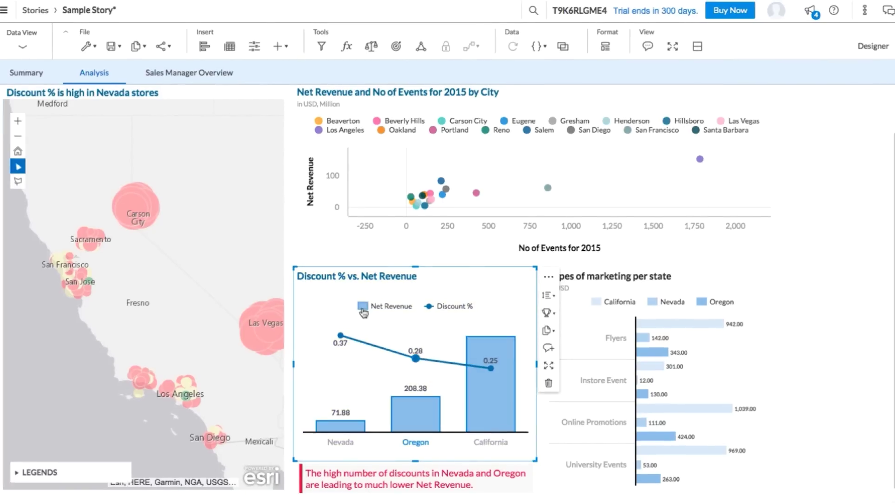
pyautogui.click(364, 312)
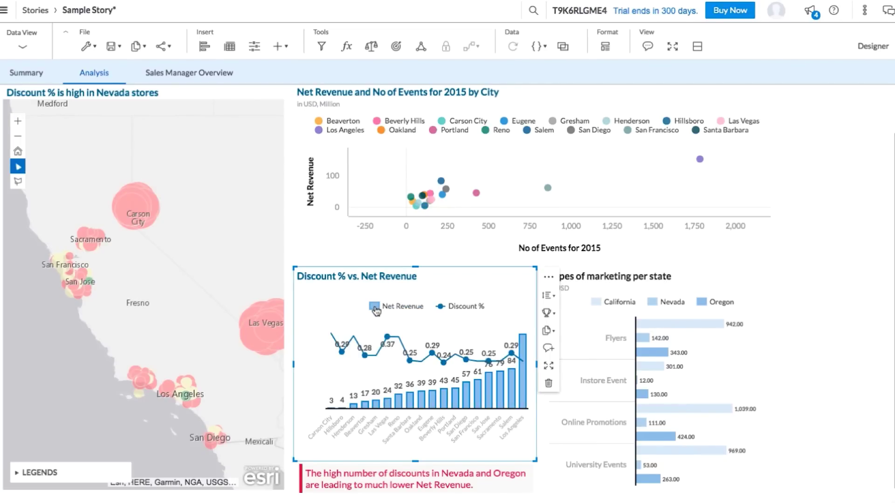
pyautogui.hotkey('ctrl', 'z')
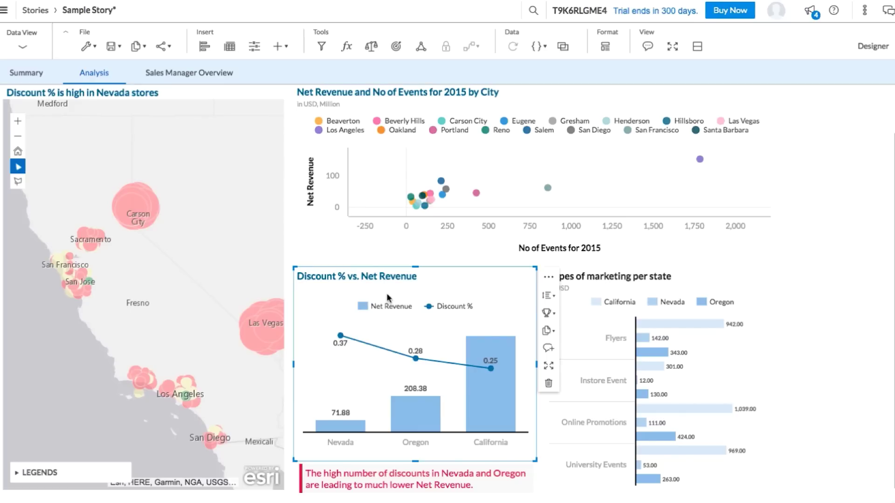
pyautogui.click(343, 425)
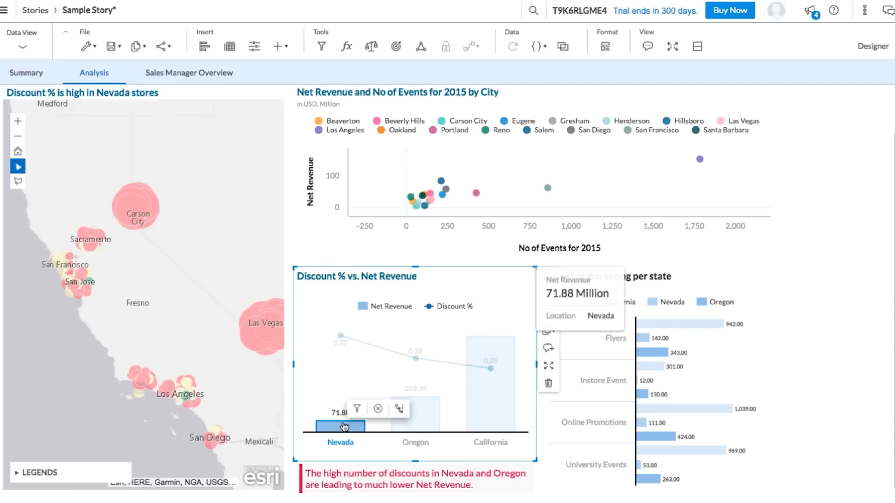
pyautogui.click(400, 409)
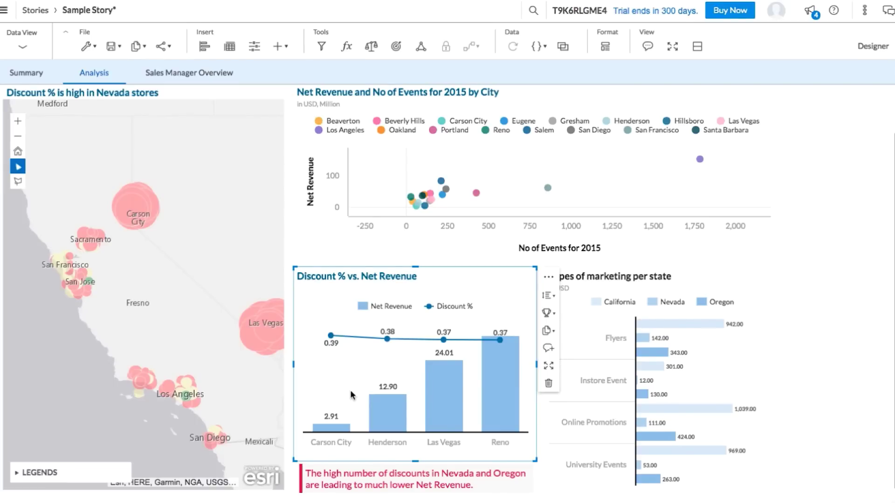
pyautogui.click(863, 254)
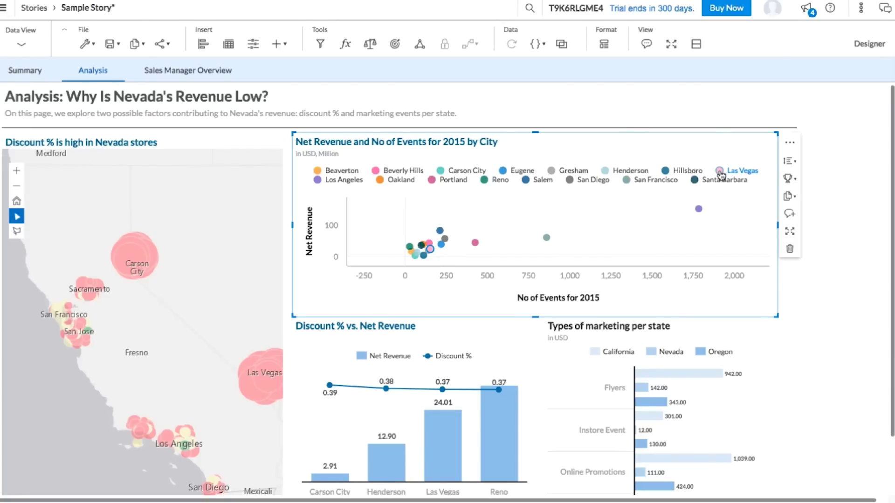
# Step: Highlight Las Vegas in the Net Revenue and No of Events scatter chart legend
pyautogui.click(721, 175)
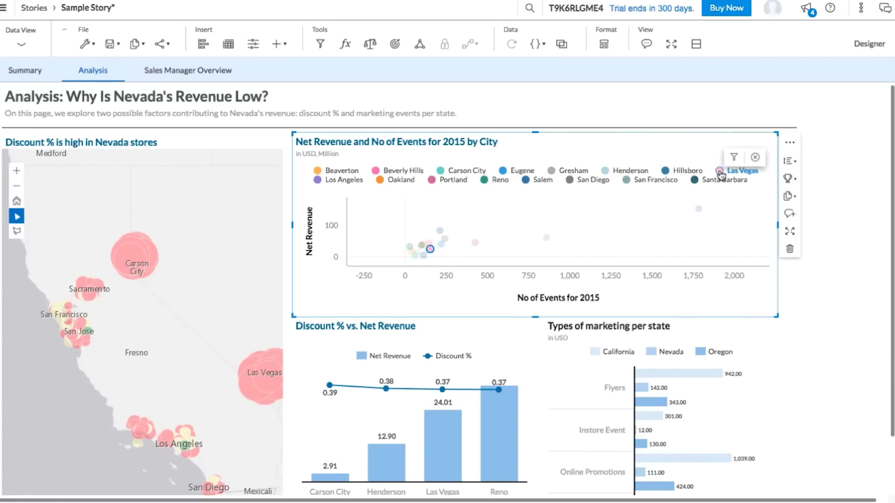
pyautogui.moveTo(430, 251)
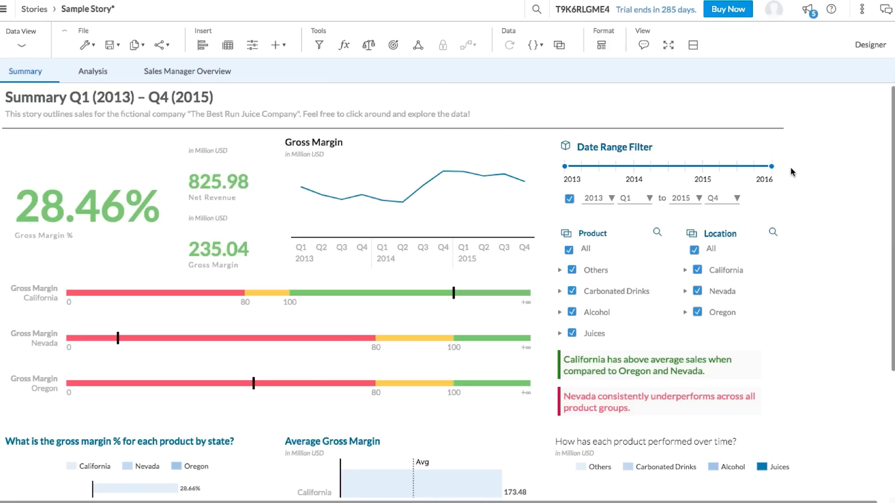
# Step: End the Summary date range filter at 2015 Q1, dropping Gross Margin to 28.01%
pyautogui.moveTo(772, 168)
pyautogui.moveTo(772, 167); pyautogui.dragTo(724, 170)
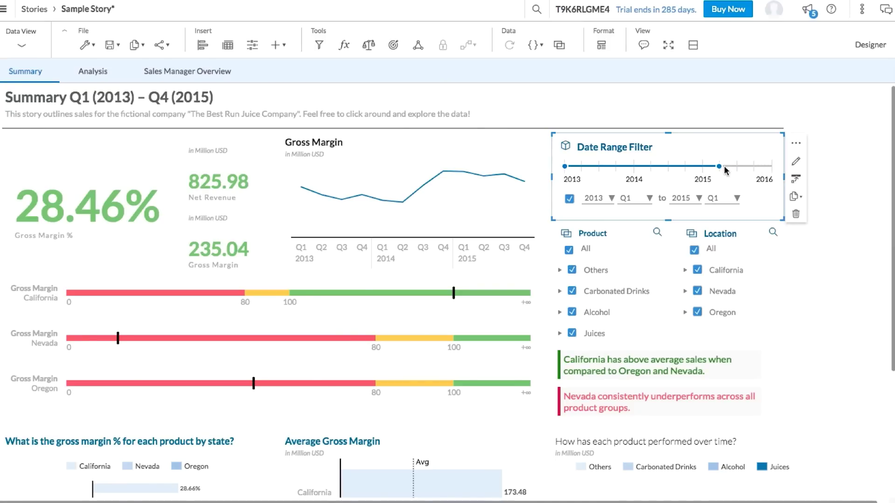
pyautogui.click(655, 97)
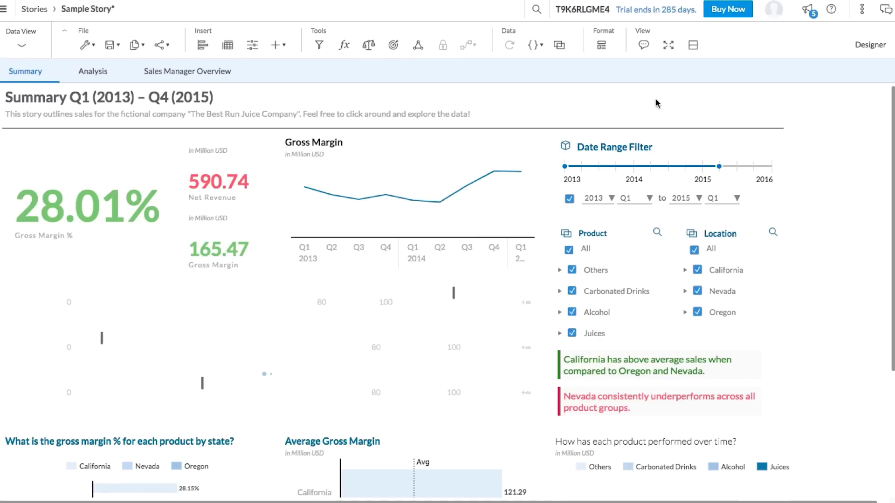
# Step: Save the story as a copy titled 'Sample Story - mine', then head back to Home
pyautogui.click(119, 45)
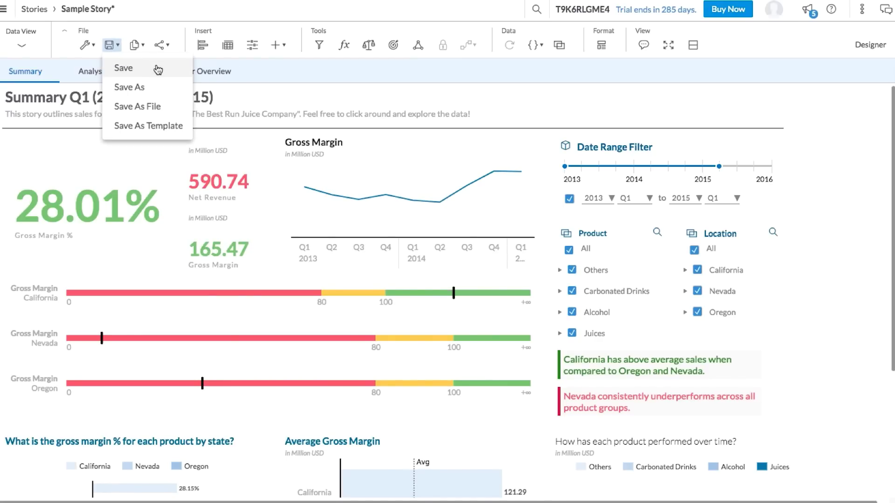
pyautogui.click(161, 89)
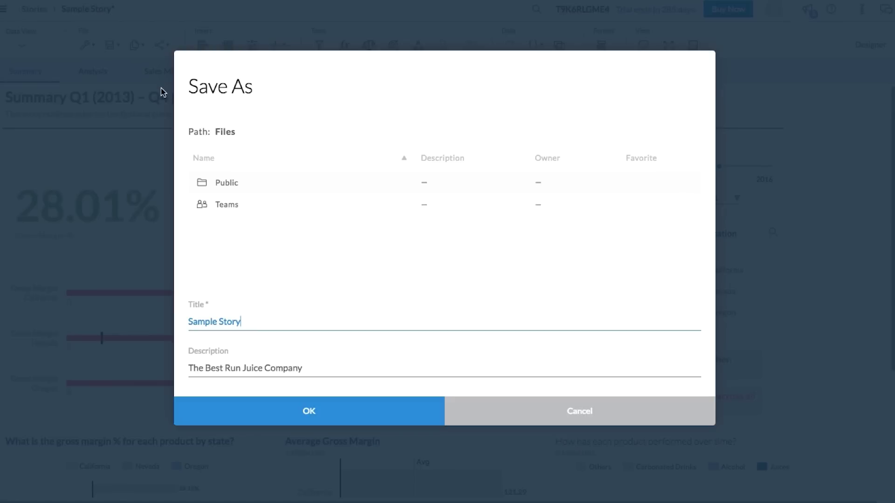
pyautogui.click(274, 420)
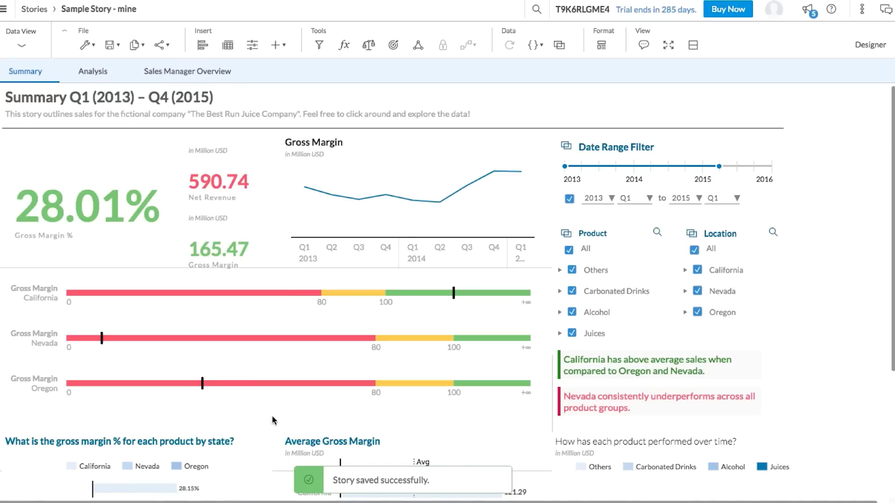
pyautogui.click(3, 9)
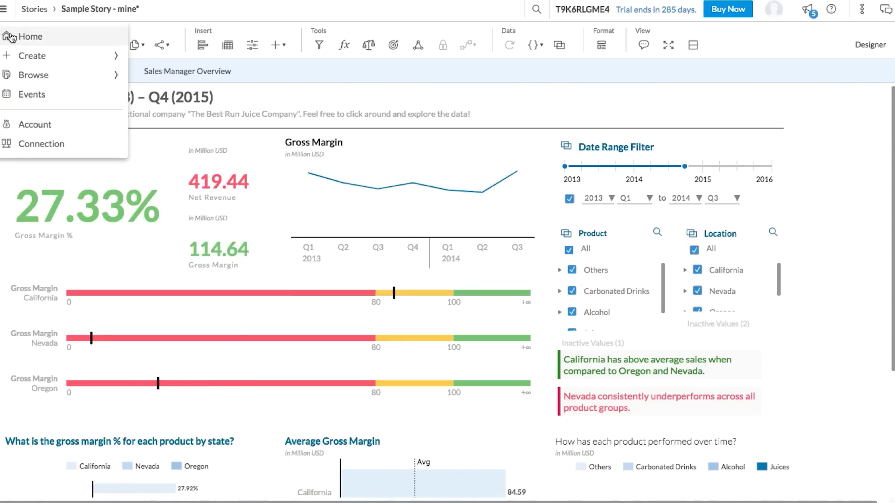
pyautogui.click(10, 33)
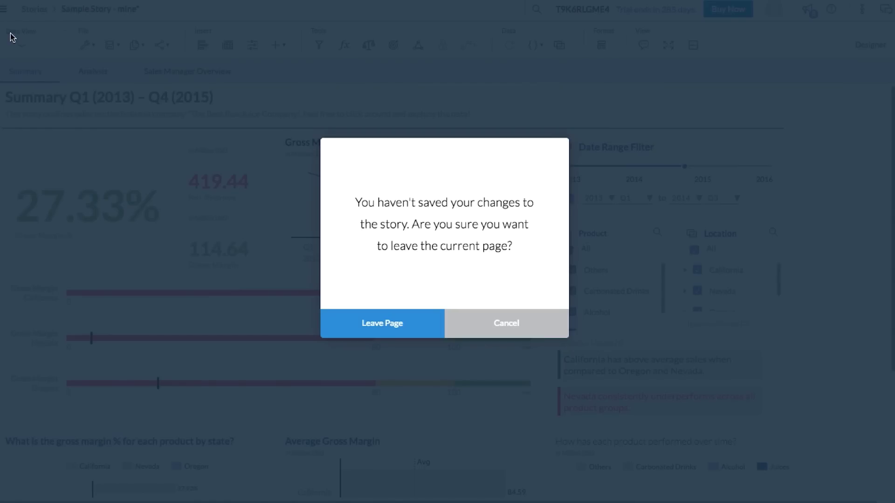